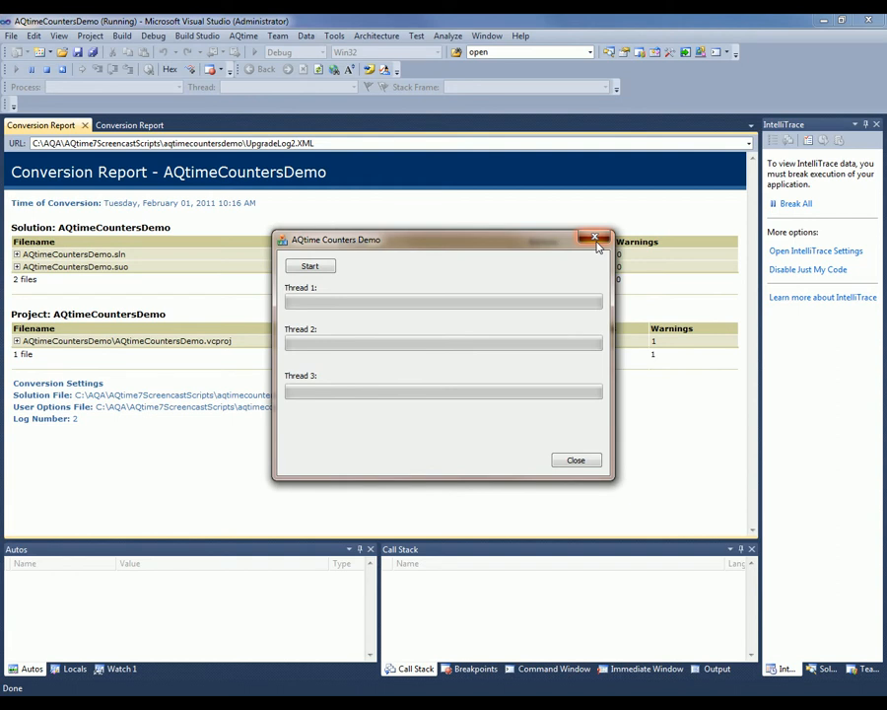
# - Close the running AQtime Counters Demo window and switch to AQtime
pyautogui.click(596, 239)
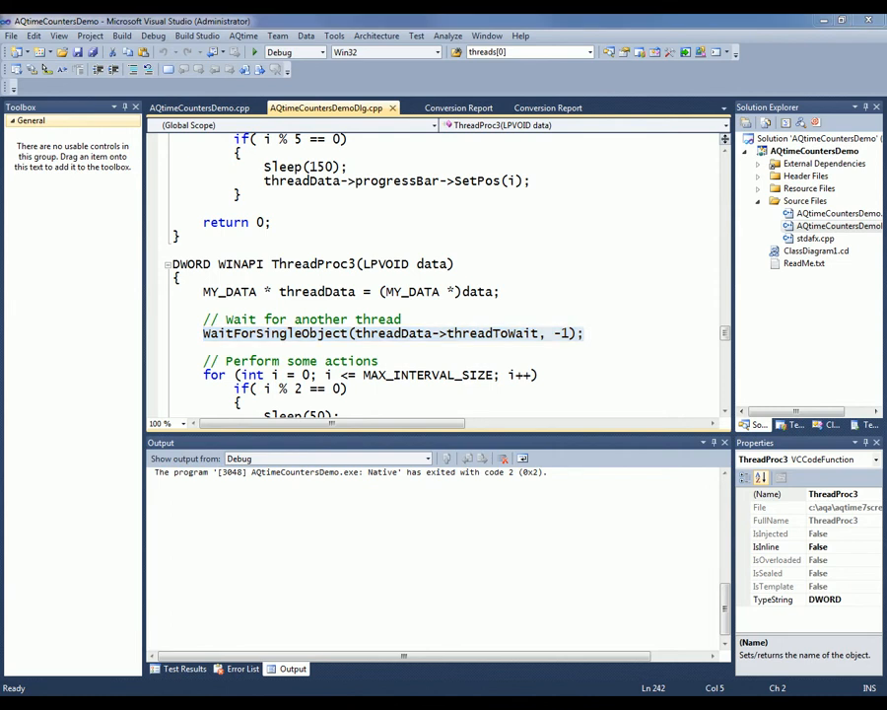
pyautogui.hotkey('alt', 'Tab')
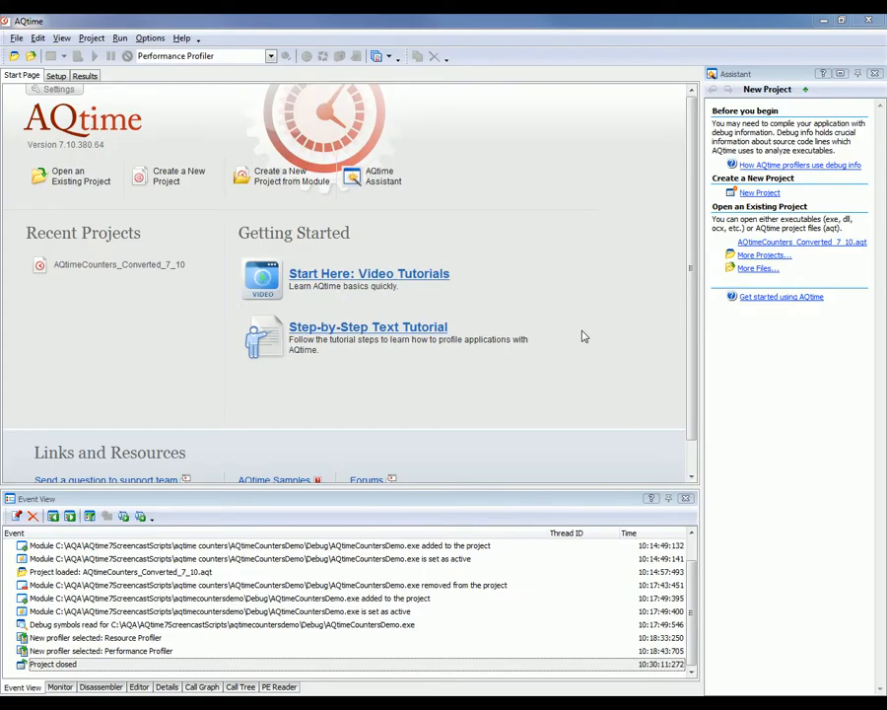
# - Create a new AQtime project and add the AQtimeCountersDemo.exe module from the Debug folder
pyautogui.click(171, 178)
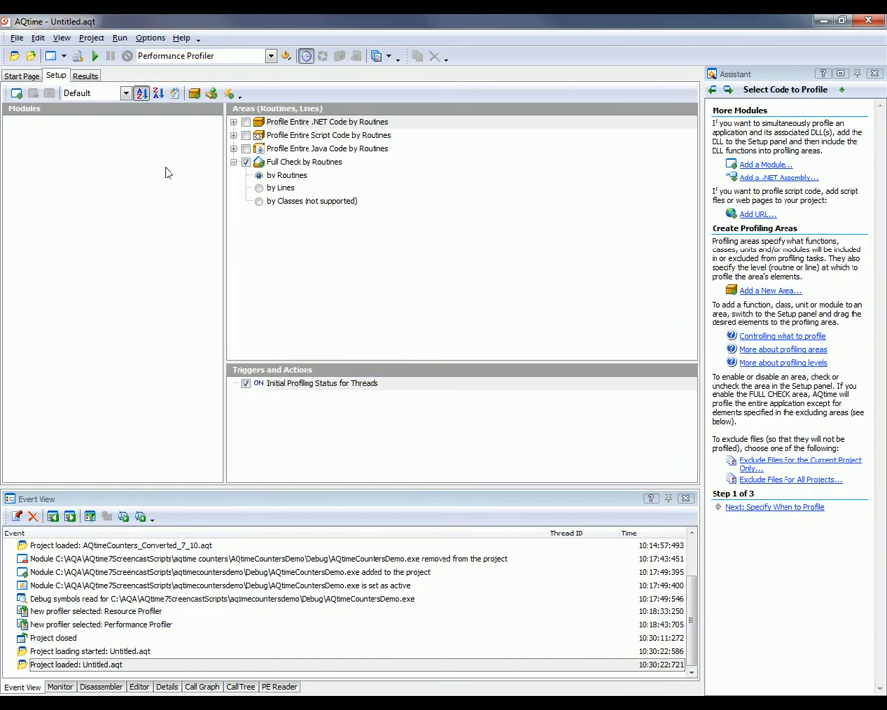
pyautogui.rightClick(93, 157)
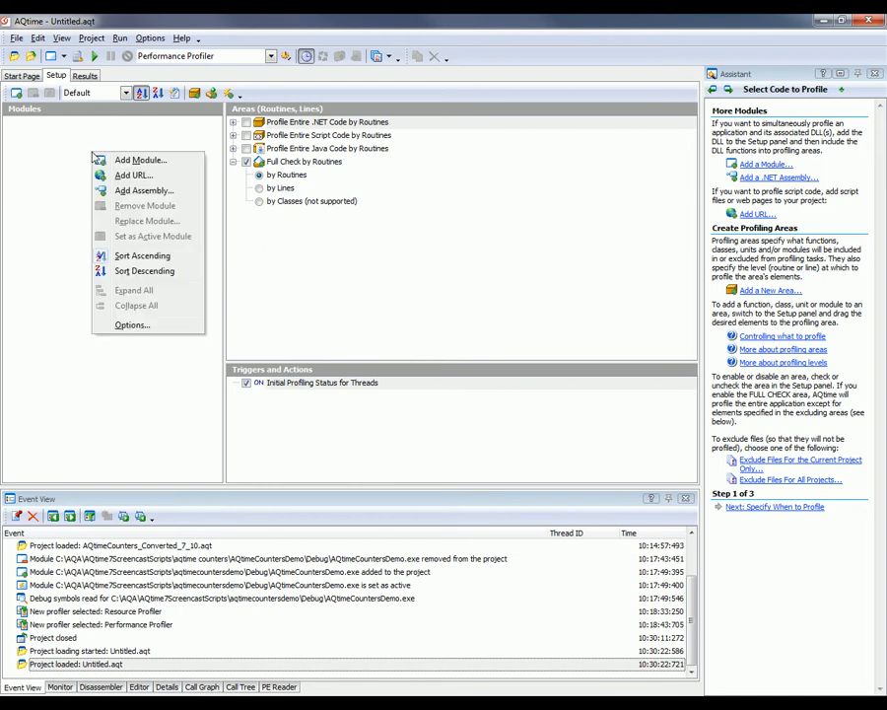
pyautogui.click(185, 170)
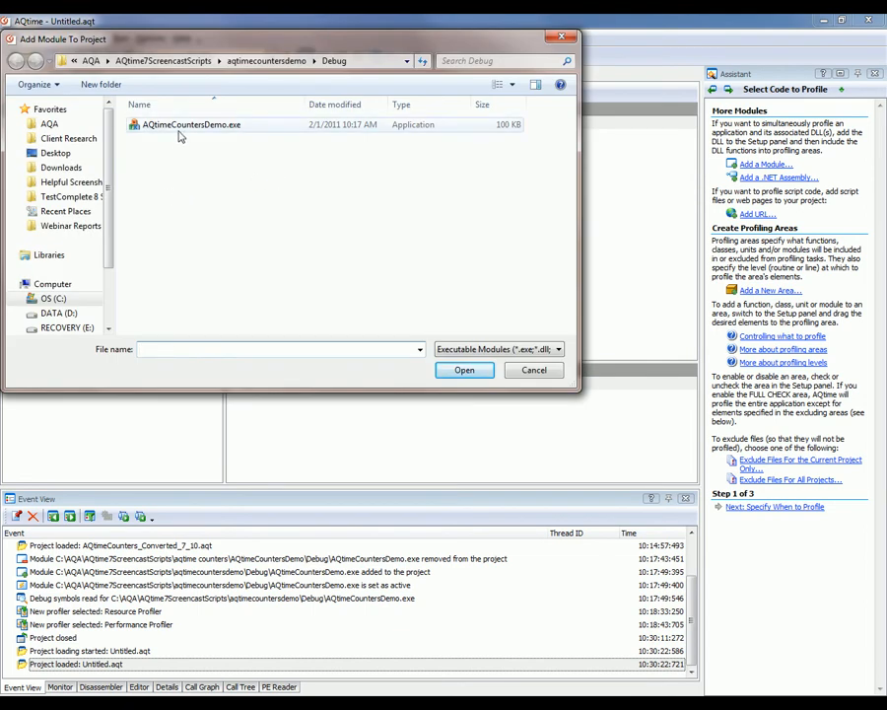
pyautogui.click(203, 127)
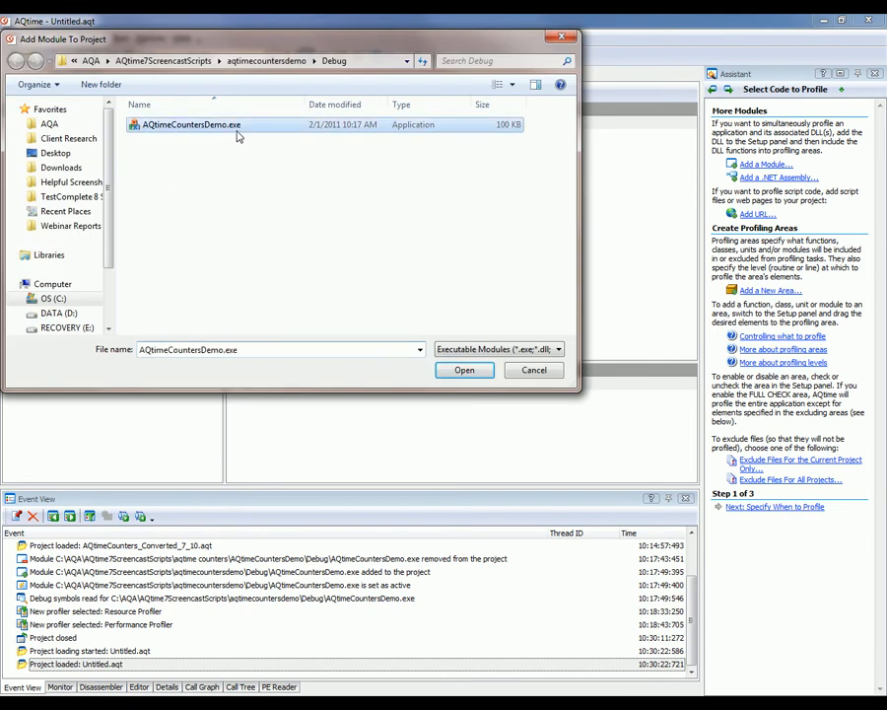
pyautogui.click(464, 375)
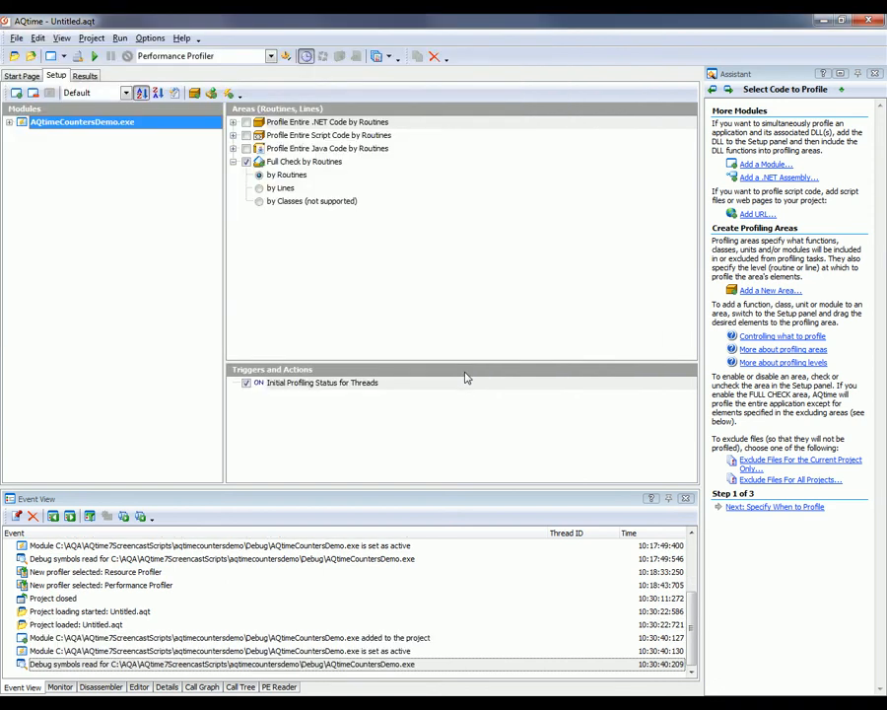
pyautogui.click(271, 58)
pyautogui.click(271, 58)
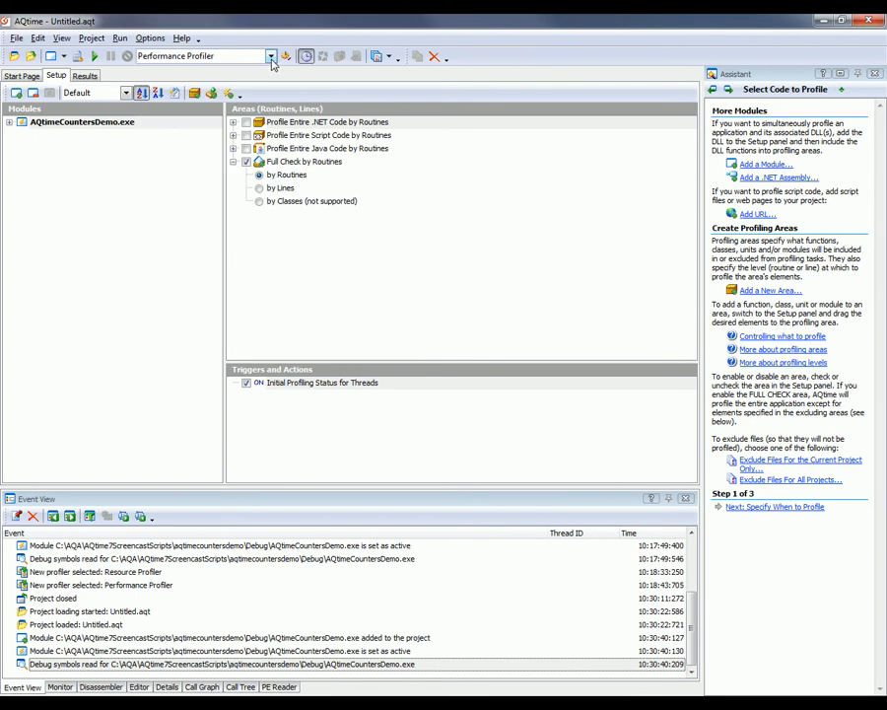
# - Run the Performance Profiler with the Elapsed Time counter, start the demo's three threads, then close the demo
pyautogui.click(95, 57)
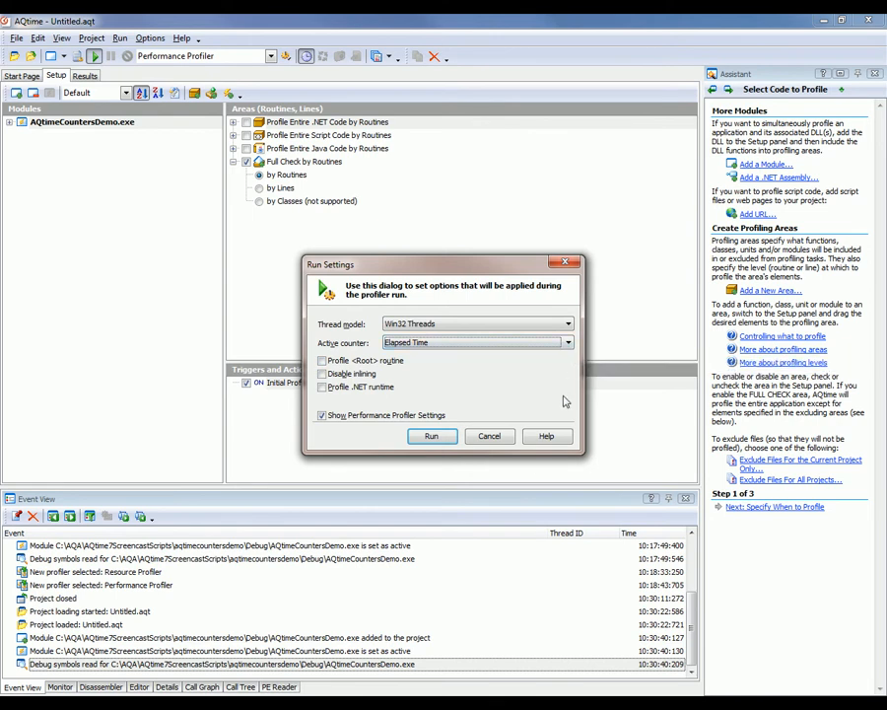
pyautogui.click(438, 436)
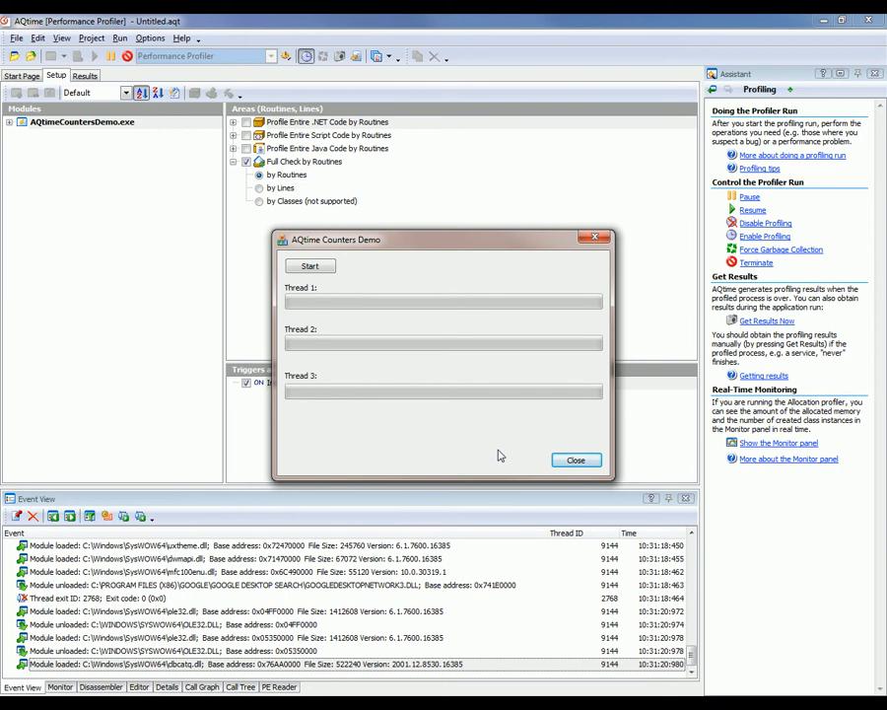
pyautogui.click(313, 266)
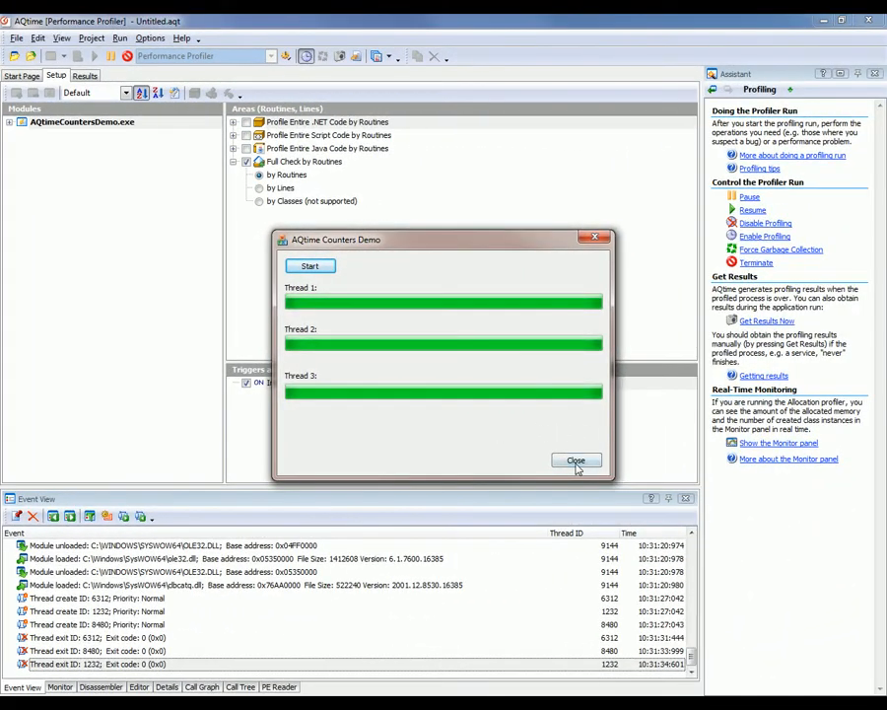
pyautogui.click(576, 460)
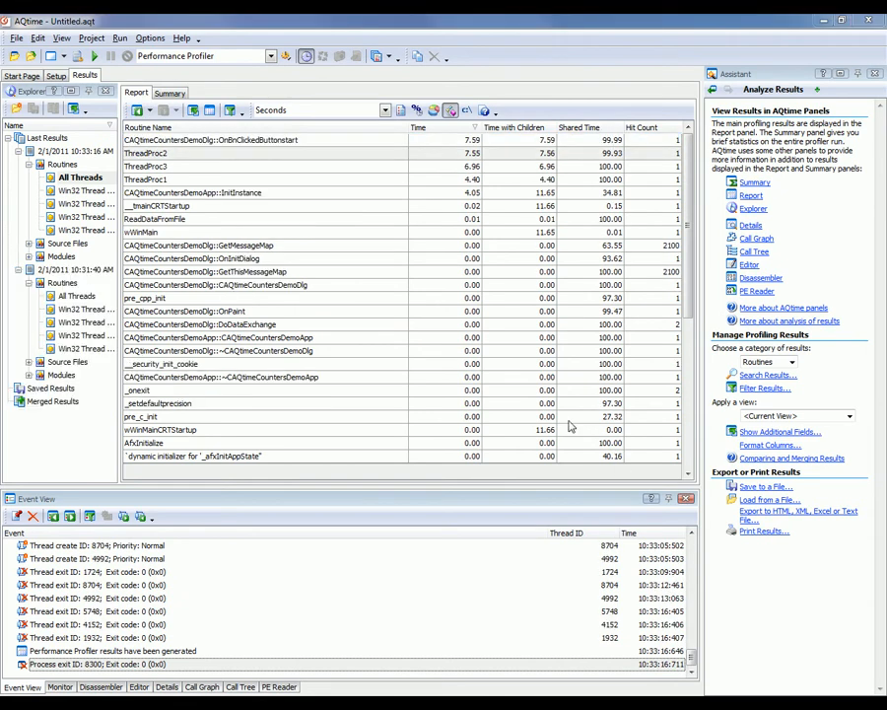
# - Open ThreadProc2's source in the Editor panel and examine its per-line profiling results
pyautogui.click(522, 154)
pyautogui.click(140, 687)
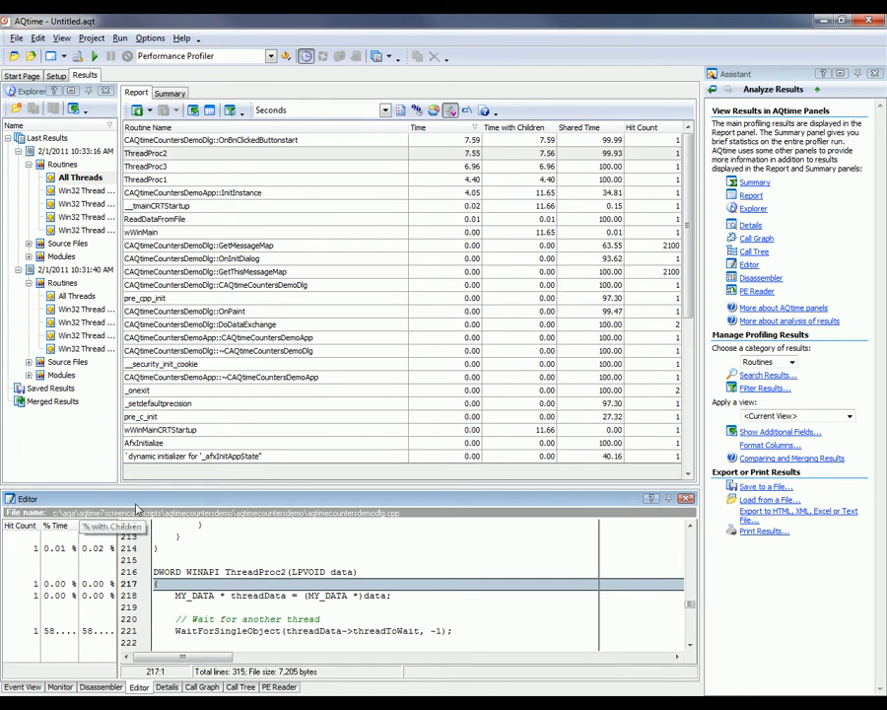
pyautogui.moveTo(116, 533); pyautogui.dragTo(204, 541)
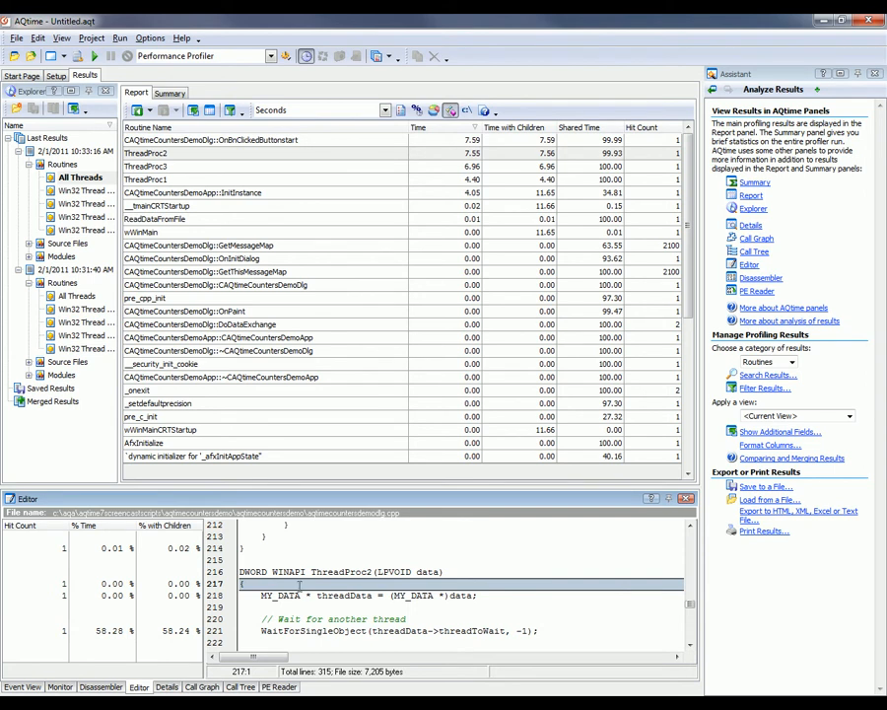
pyautogui.click(318, 631)
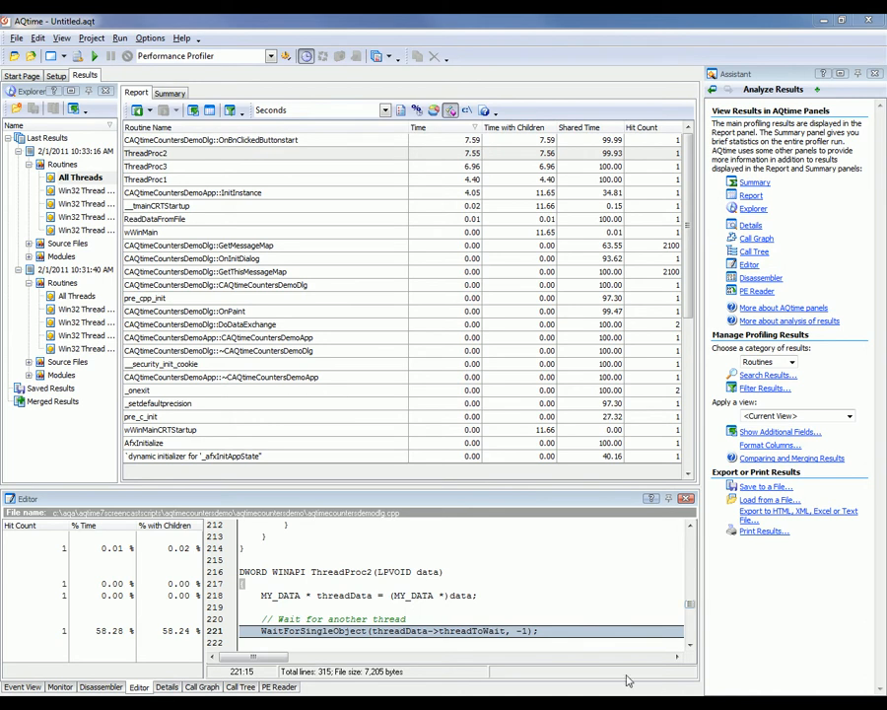
pyautogui.click(689, 650)
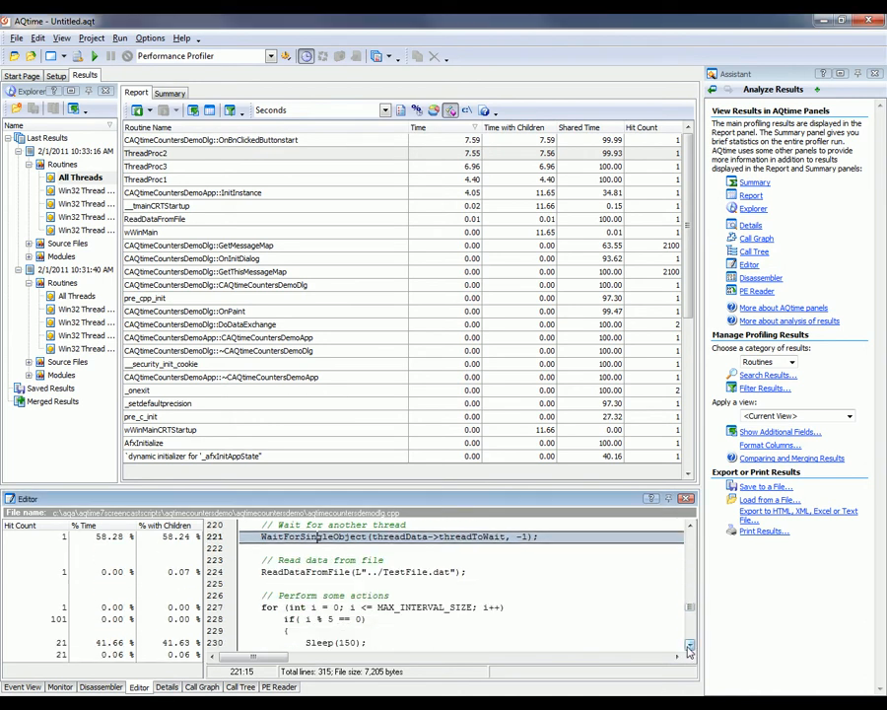
pyautogui.click(689, 648)
pyautogui.moveTo(368, 607); pyautogui.dragTo(305, 607)
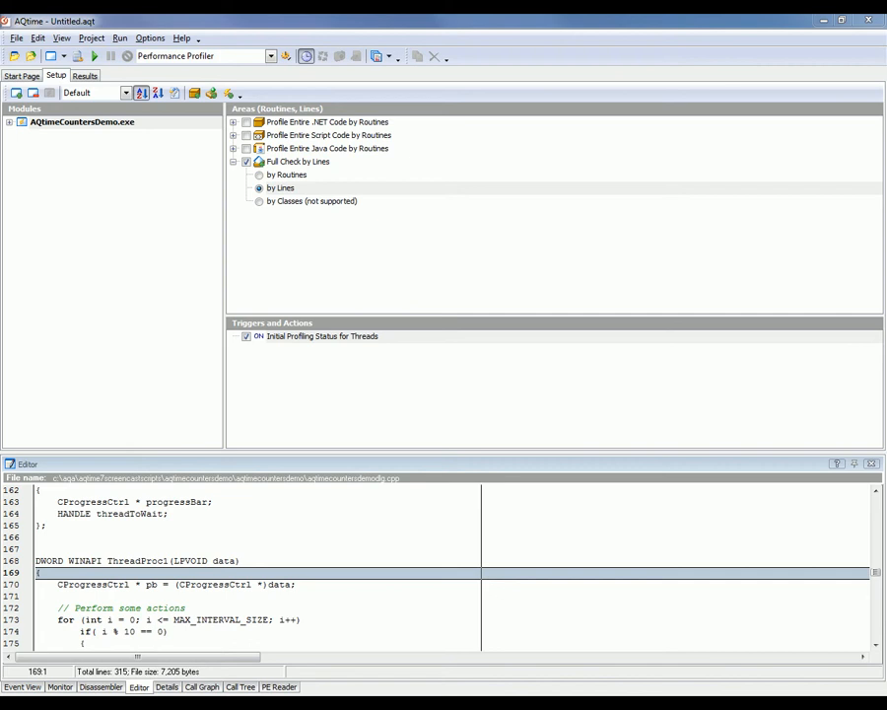
# - Profile the application again by lines with the User+Kernel Time counter
pyautogui.click(93, 59)
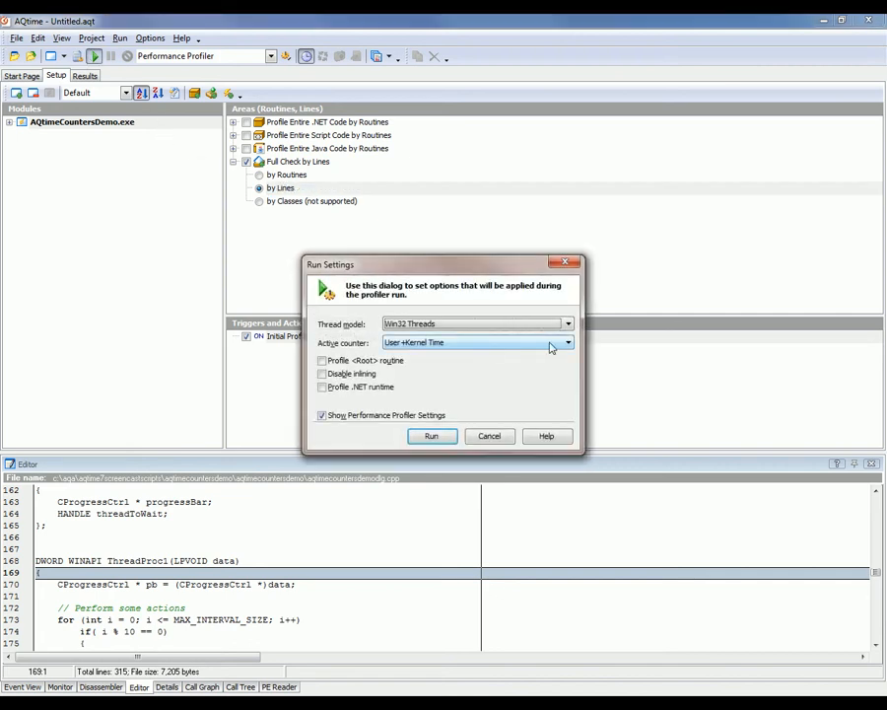
pyautogui.click(568, 342)
pyautogui.click(494, 409)
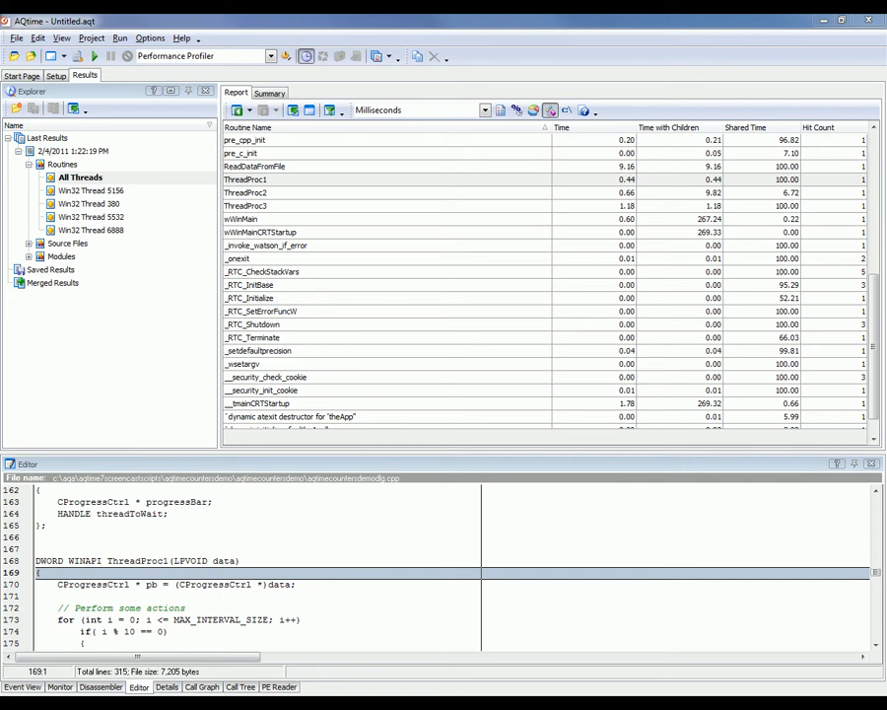
# - Inspect ThreadProc2's child calls in the Details panel and open ReadDataFromFile's line-level results
pyautogui.click(701, 194)
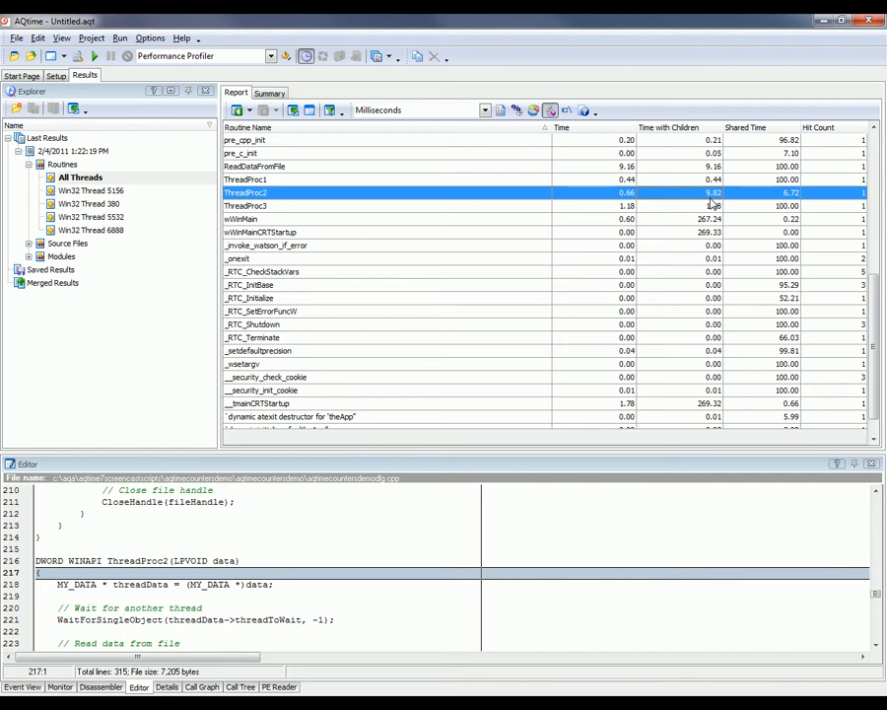
pyautogui.click(168, 688)
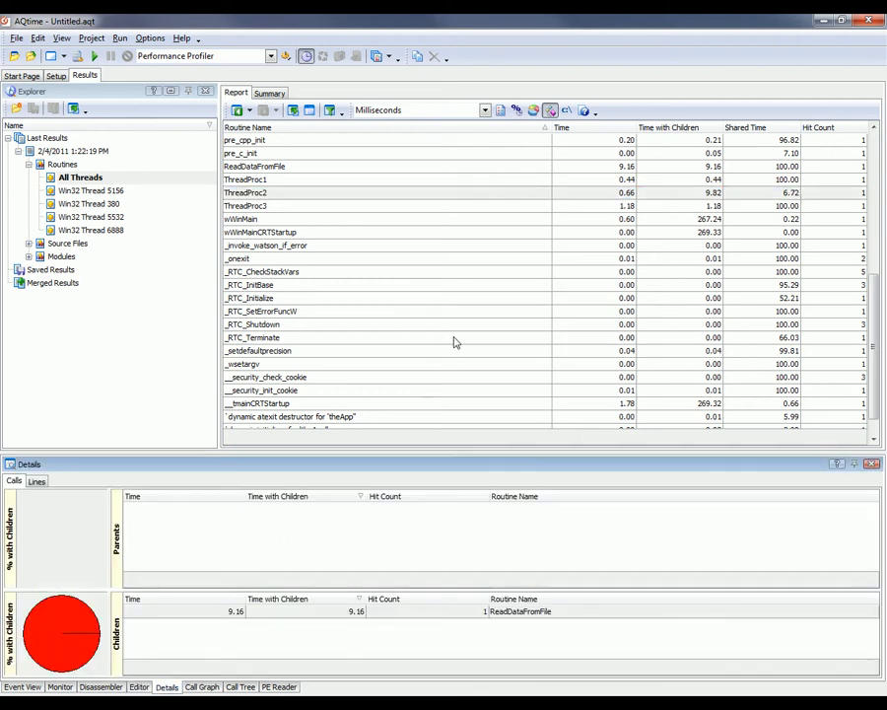
pyautogui.click(443, 613)
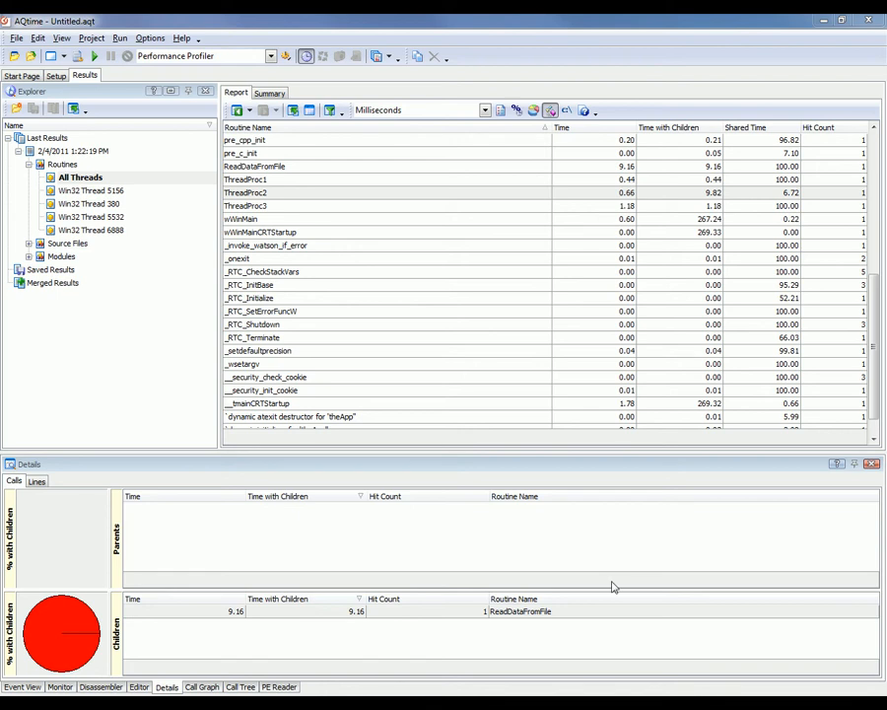
pyautogui.doubleClick(550, 611)
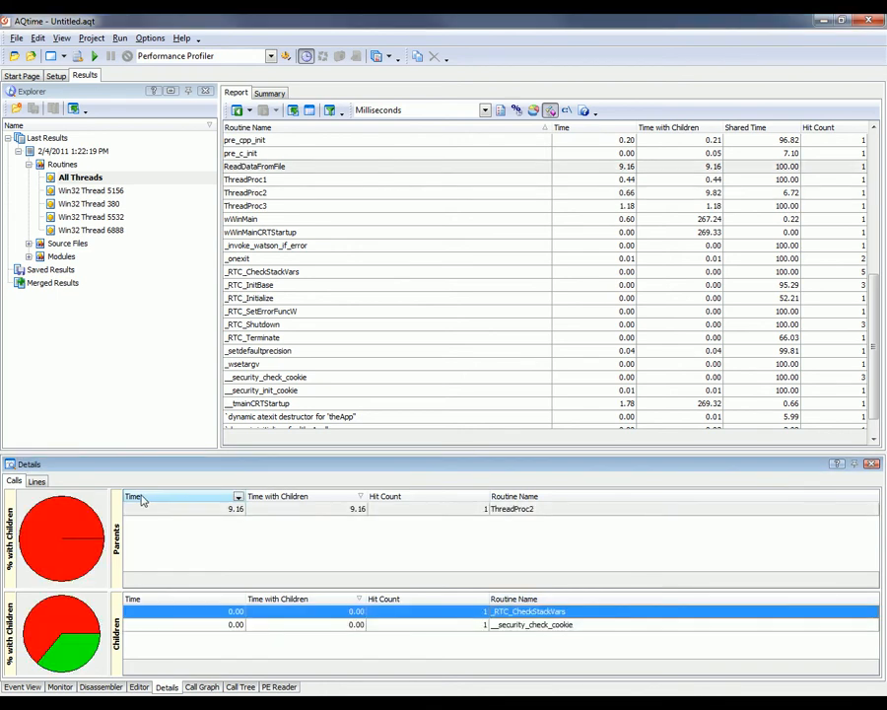
pyautogui.click(38, 482)
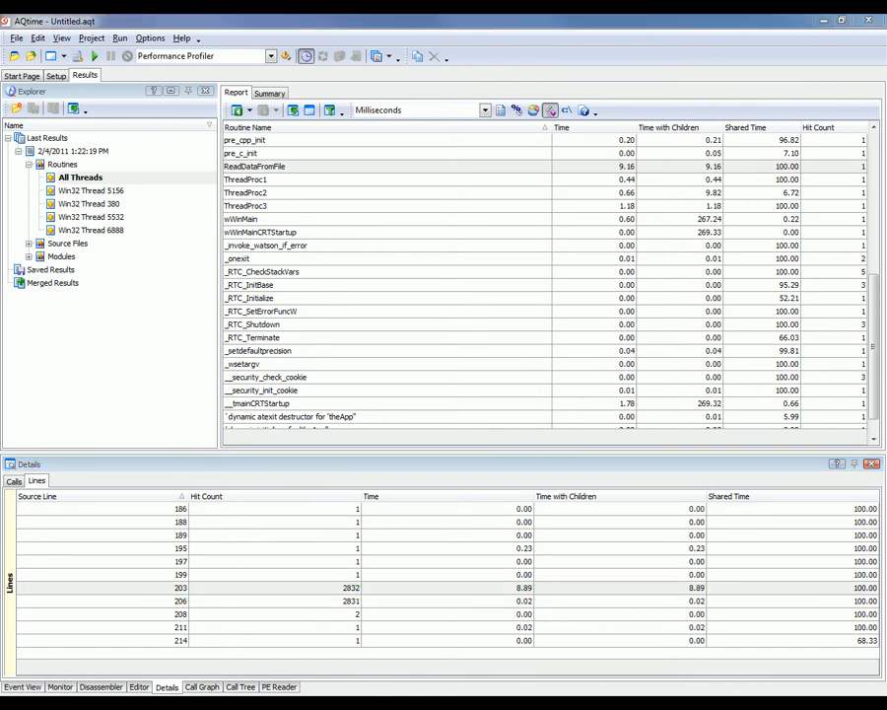
# - Open source line 203 in the Editor and examine the file-reading loop
pyautogui.doubleClick(398, 587)
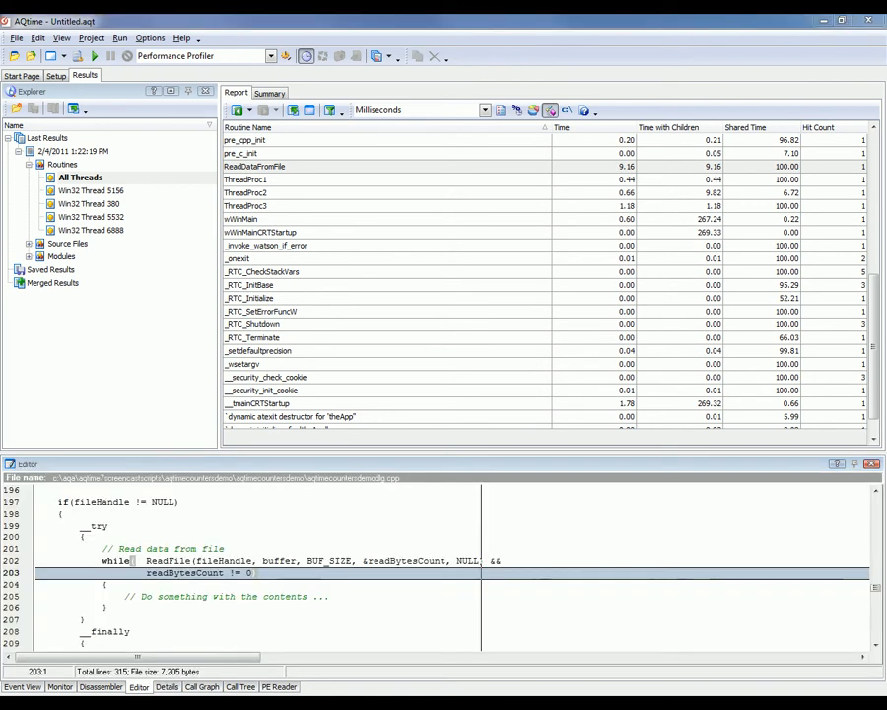
pyautogui.click(75, 548)
pyautogui.moveTo(75, 548); pyautogui.dragTo(164, 607)
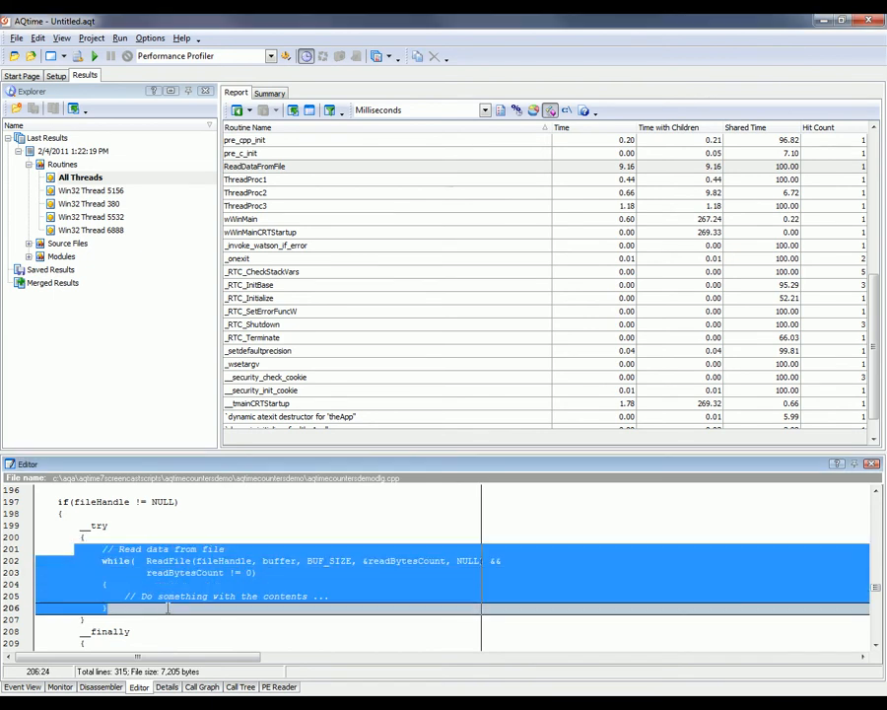
pyautogui.click(187, 584)
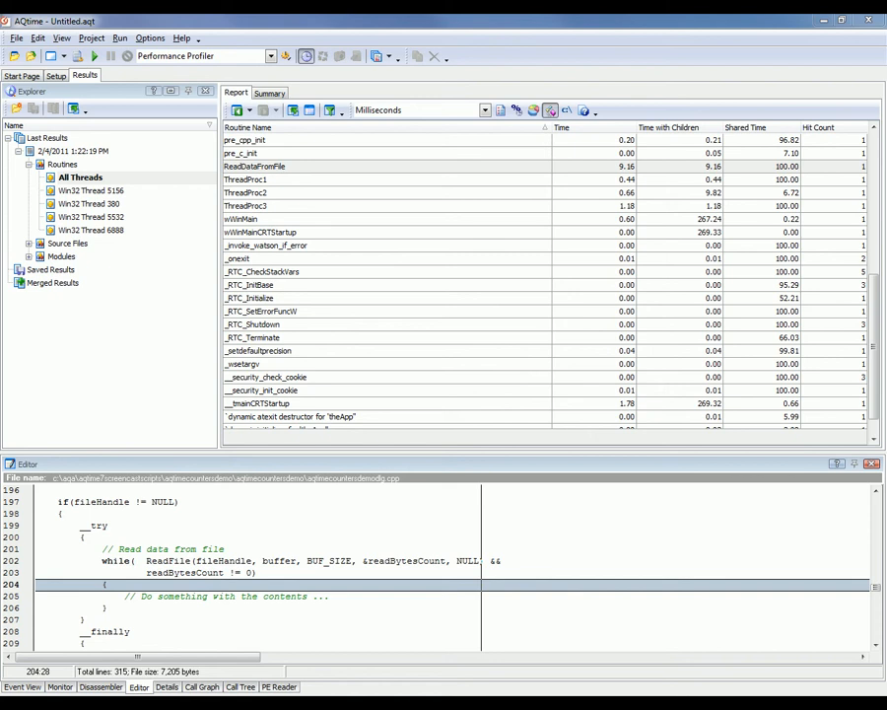
# - Profile the application again with the User Time counter
pyautogui.click(96, 58)
pyautogui.click(509, 342)
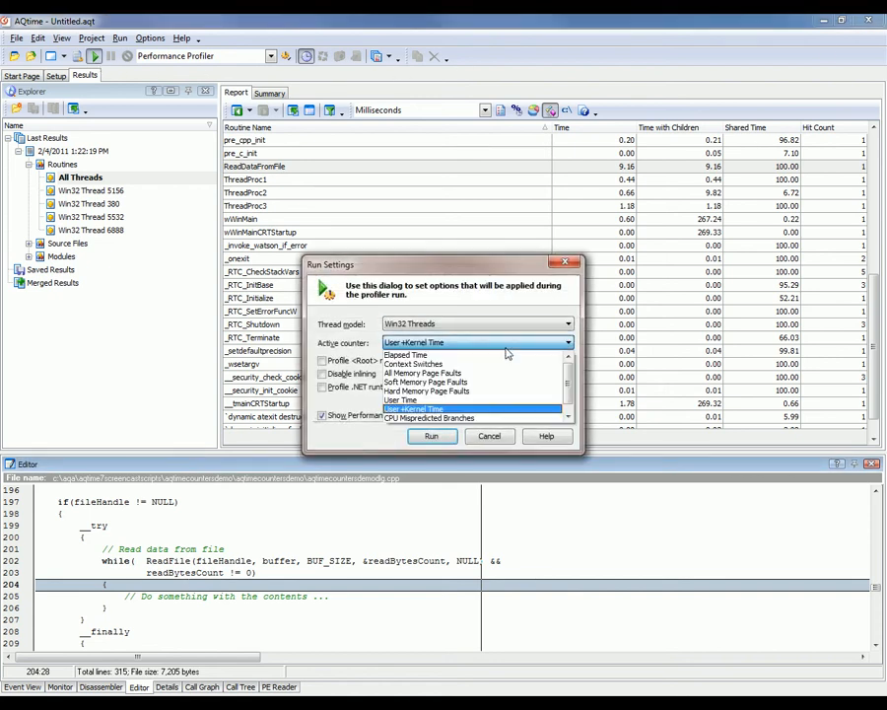
pyautogui.click(473, 399)
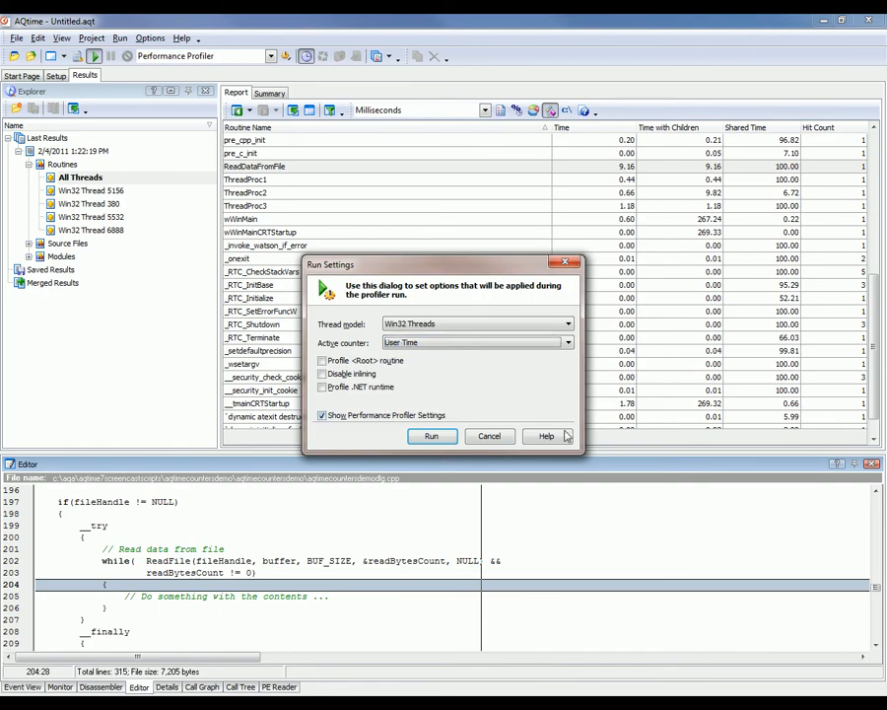
pyautogui.click(448, 443)
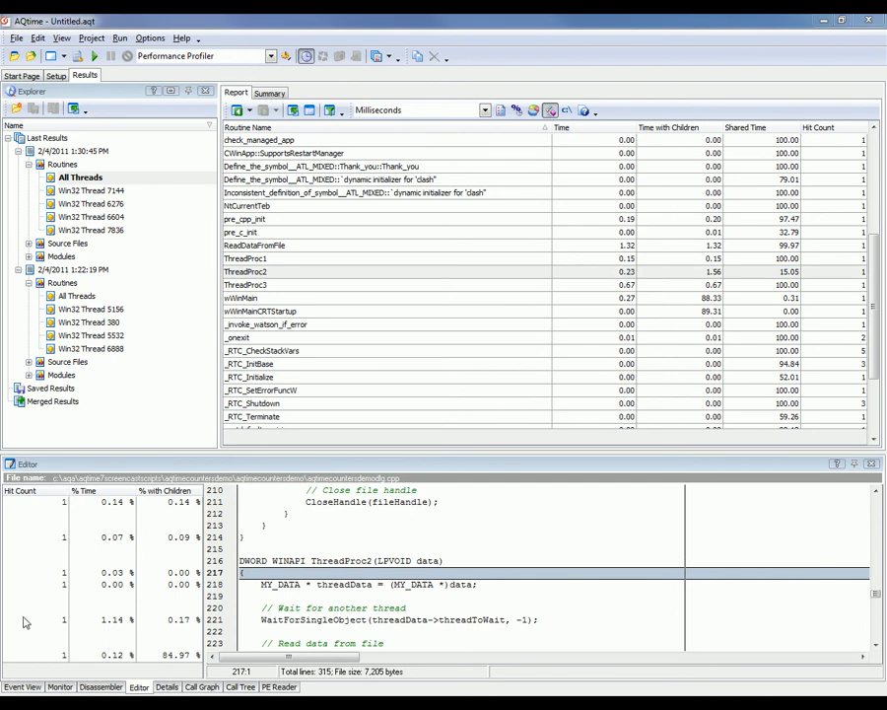
# - Compare the new Details call and line results for ThreadProc2 and ReadDataFromFile
pyautogui.click(168, 687)
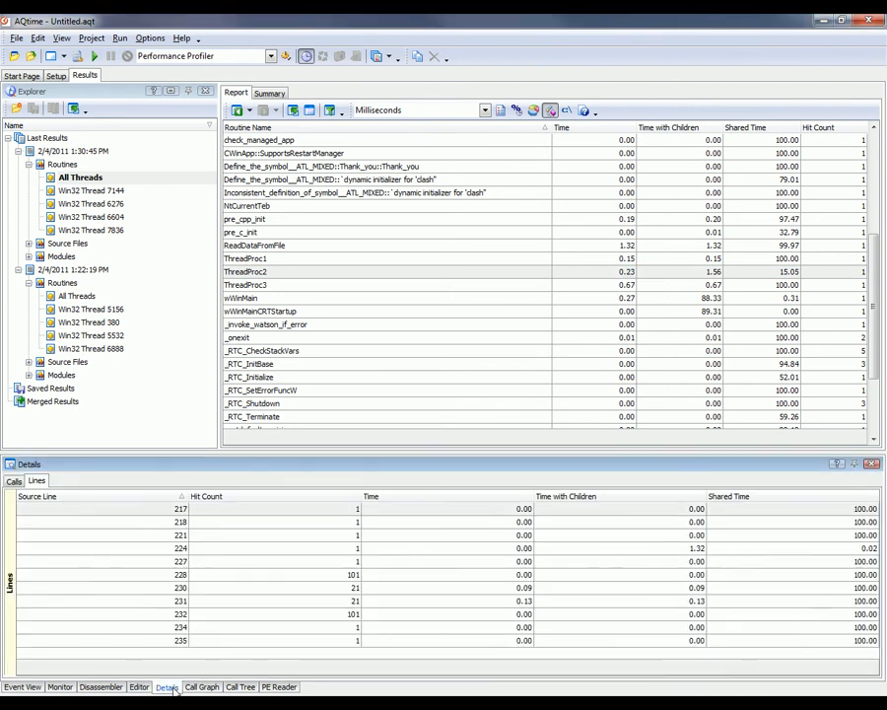
pyautogui.click(14, 481)
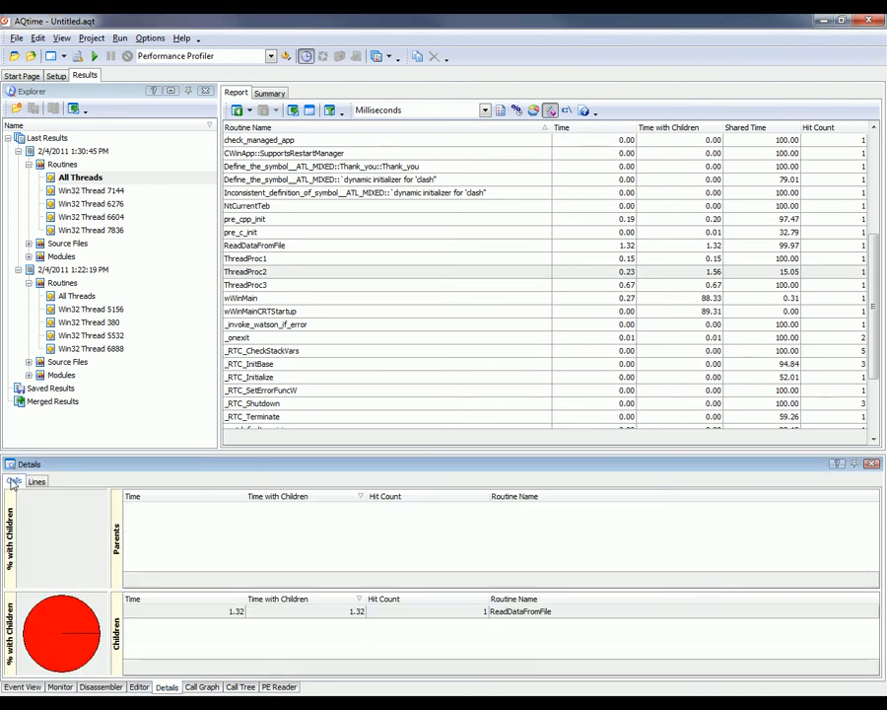
pyautogui.click(530, 612)
pyautogui.doubleClick(530, 612)
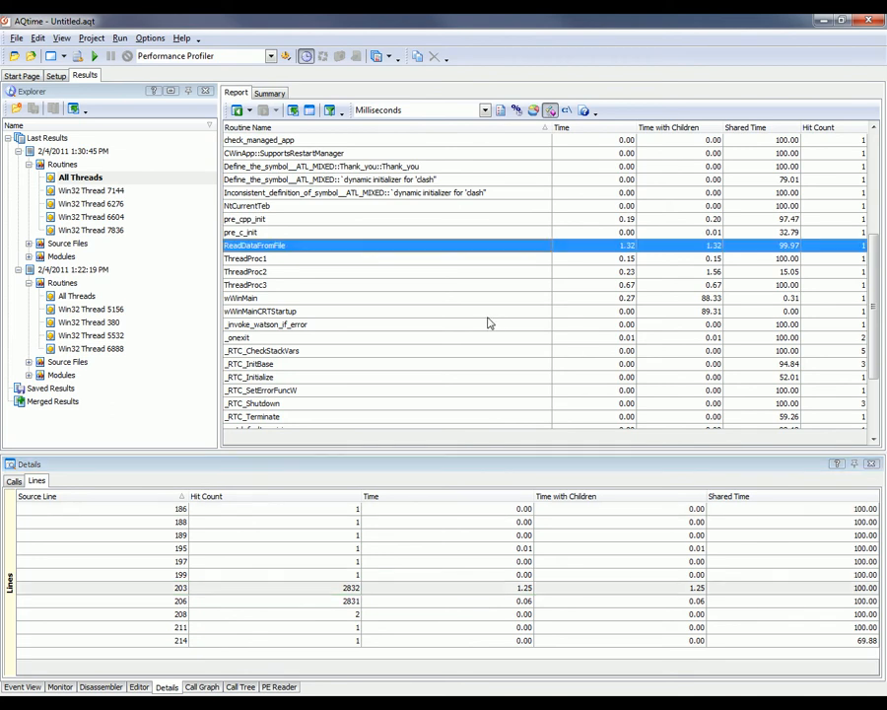
pyautogui.scroll(1, 489, 320)
pyautogui.click(399, 323)
pyautogui.click(400, 311)
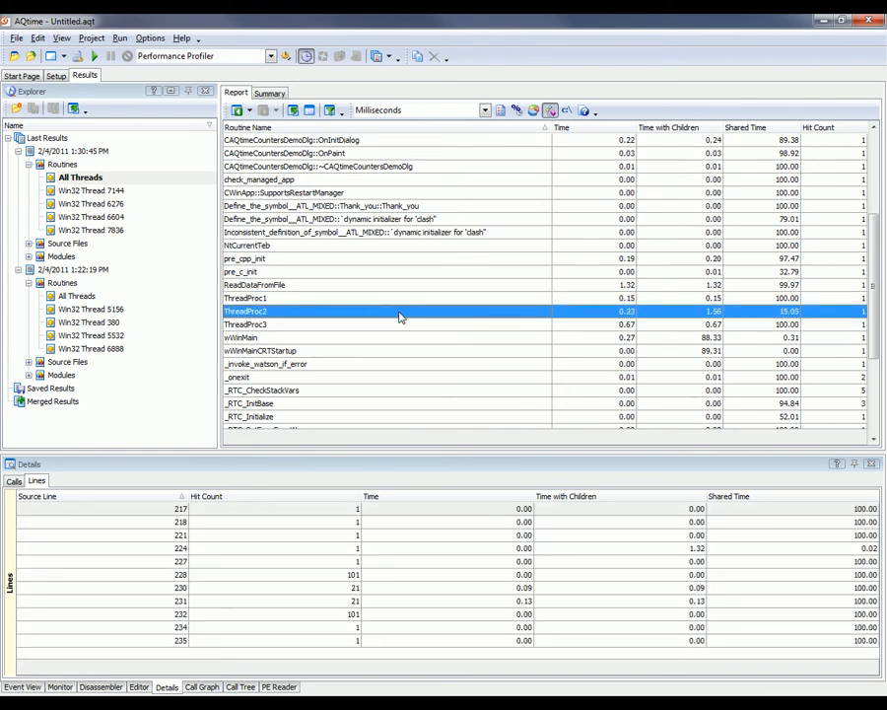
pyautogui.click(399, 286)
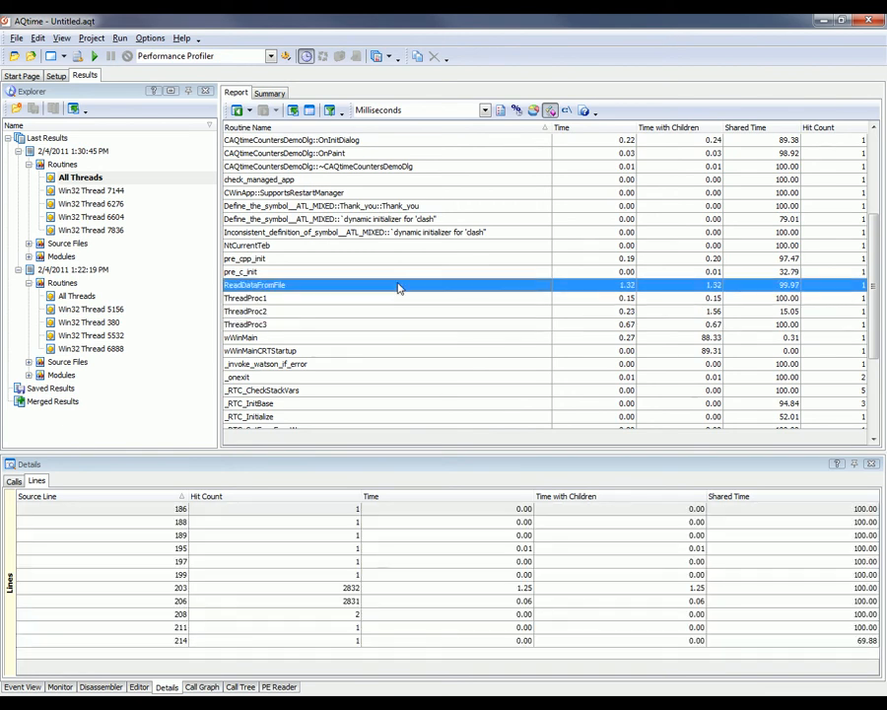